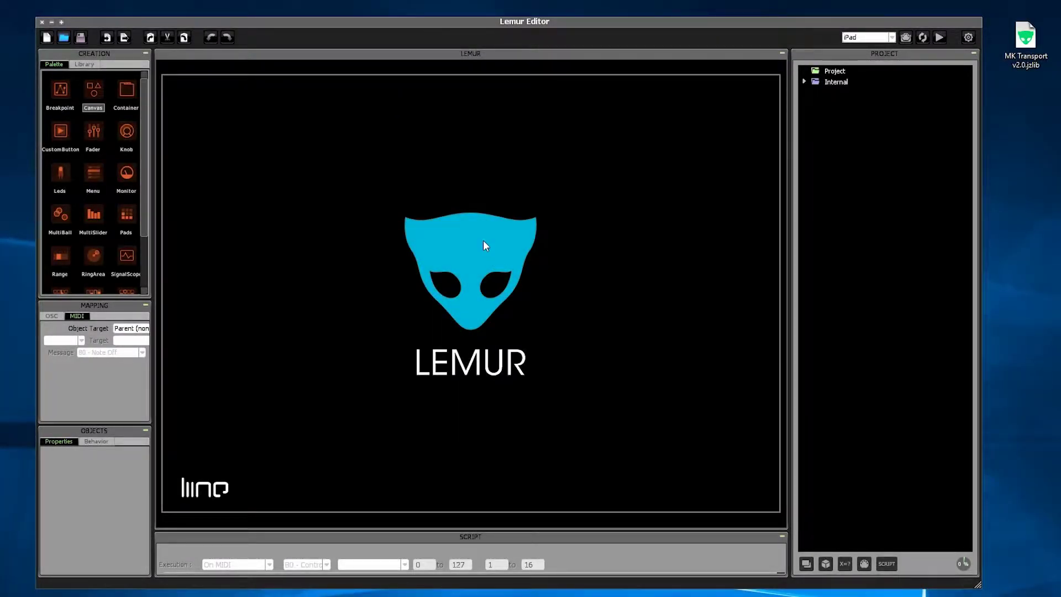
Move and resize the transport window on the canvas and rename Preset 6 as My Layout
{"action": "left_click_drag", "start_coordinate": [442, 101], "coordinate": [525, 118]}
{"action": "left_click_drag", "start_coordinate": [632, 125], "coordinate": [693, 182]}
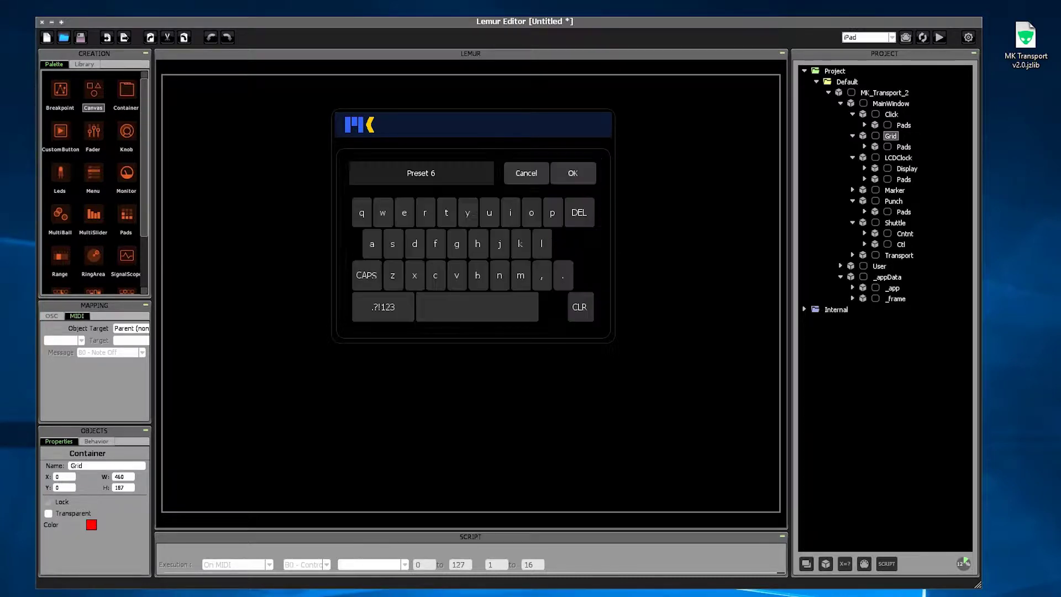
{"action": "type", "text": "My Layout"}
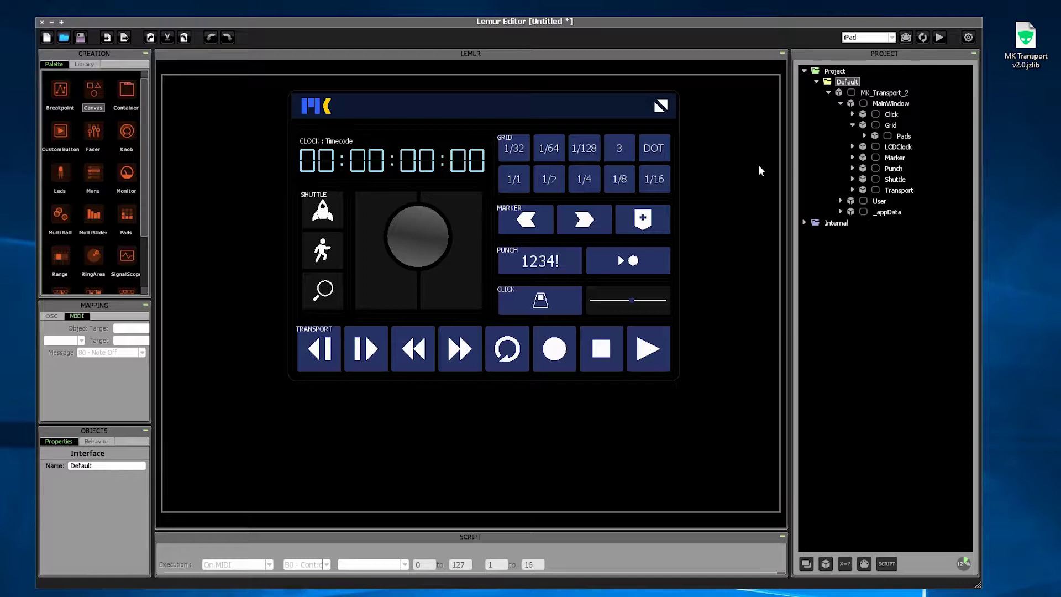
Change the project's target device to Nexus 7 and convert the layout to it
{"action": "left_click", "coordinate": [870, 38]}
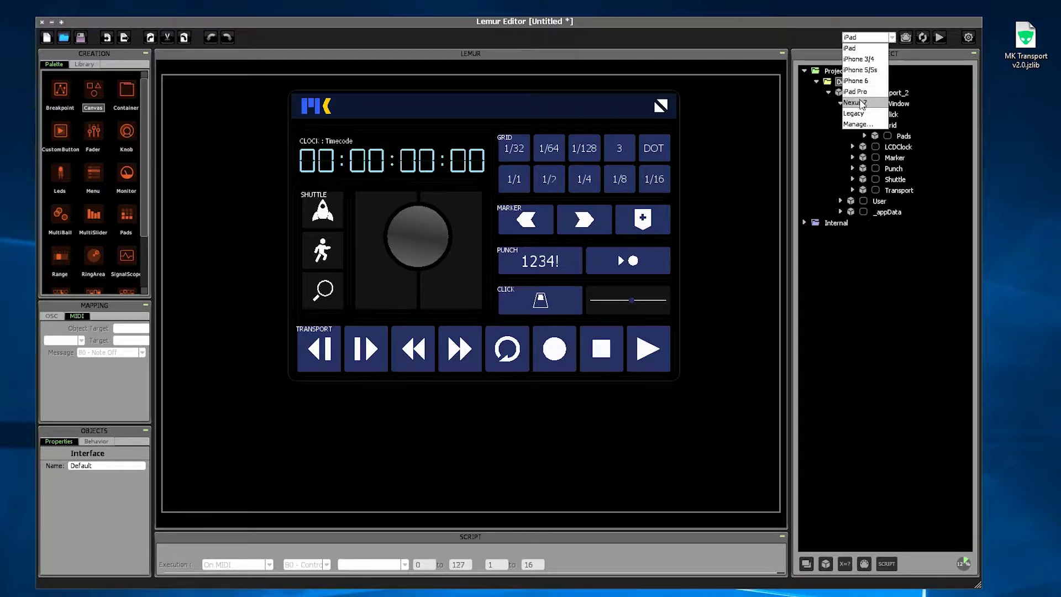
{"action": "left_click", "coordinate": [861, 103]}
{"action": "left_click", "coordinate": [463, 331]}
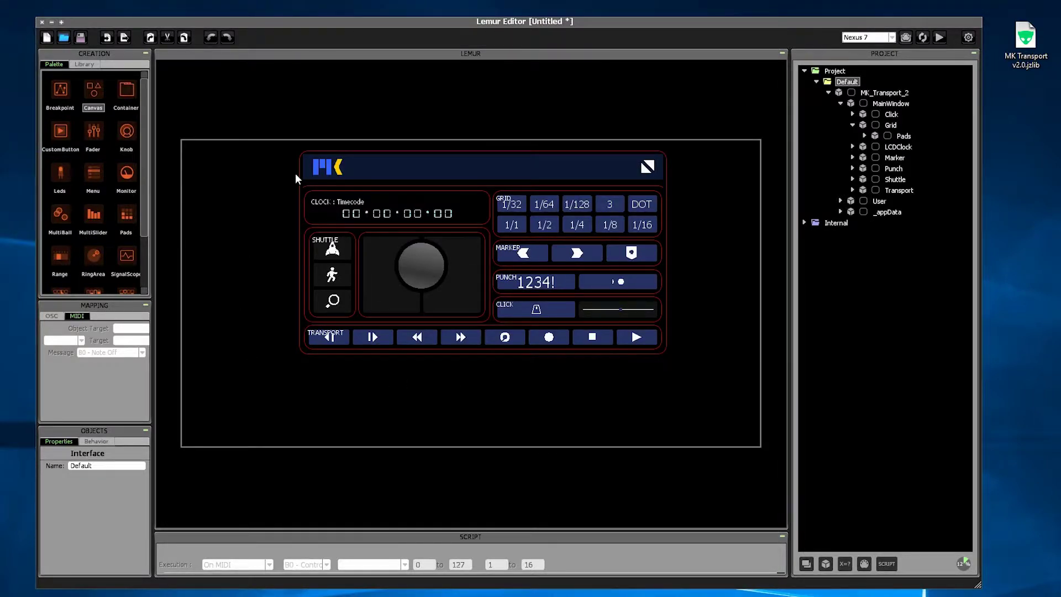
Hide the Grid, Marker and Shuttle panels in the template's settings and return to the main window
{"action": "left_click", "coordinate": [321, 168]}
{"action": "left_click", "coordinate": [543, 243]}
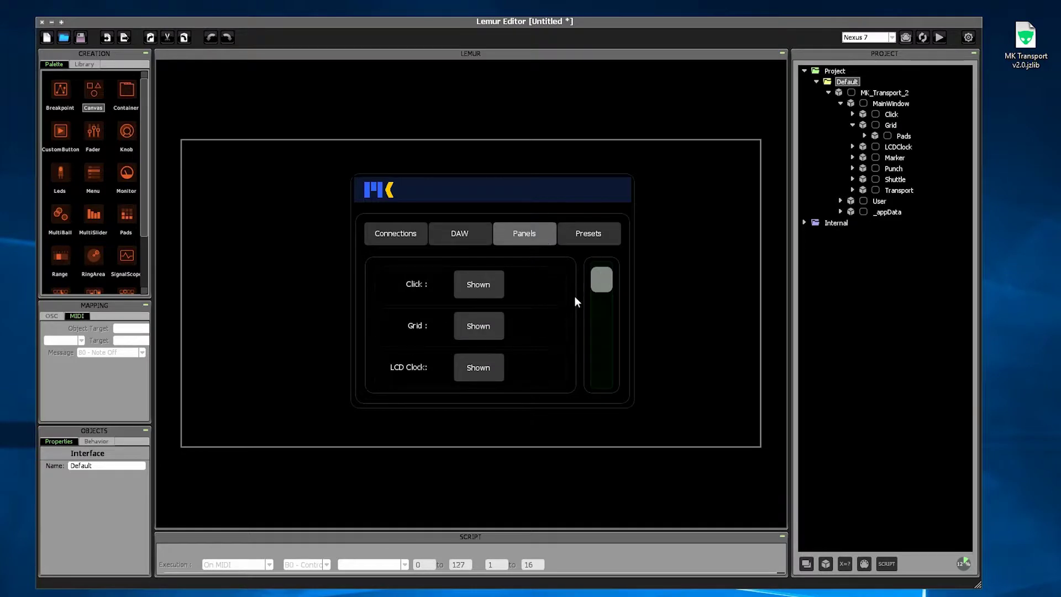
{"action": "left_click", "coordinate": [495, 319]}
{"action": "left_click_drag", "start_coordinate": [597, 268], "coordinate": [598, 359]}
{"action": "left_click", "coordinate": [499, 347]}
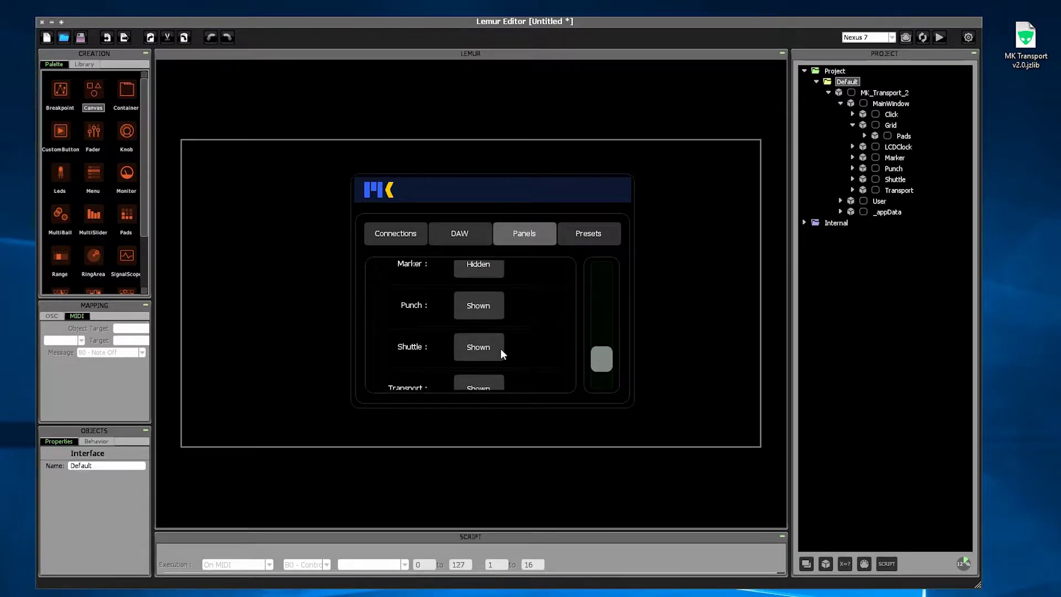
{"action": "left_click", "coordinate": [379, 187]}
Enlarge the clock panel across the window's full width and place the Punch and Click panels side by side beneath it
{"action": "left_click_drag", "start_coordinate": [433, 159], "coordinate": [433, 187]}
{"action": "left_click", "coordinate": [486, 252]}
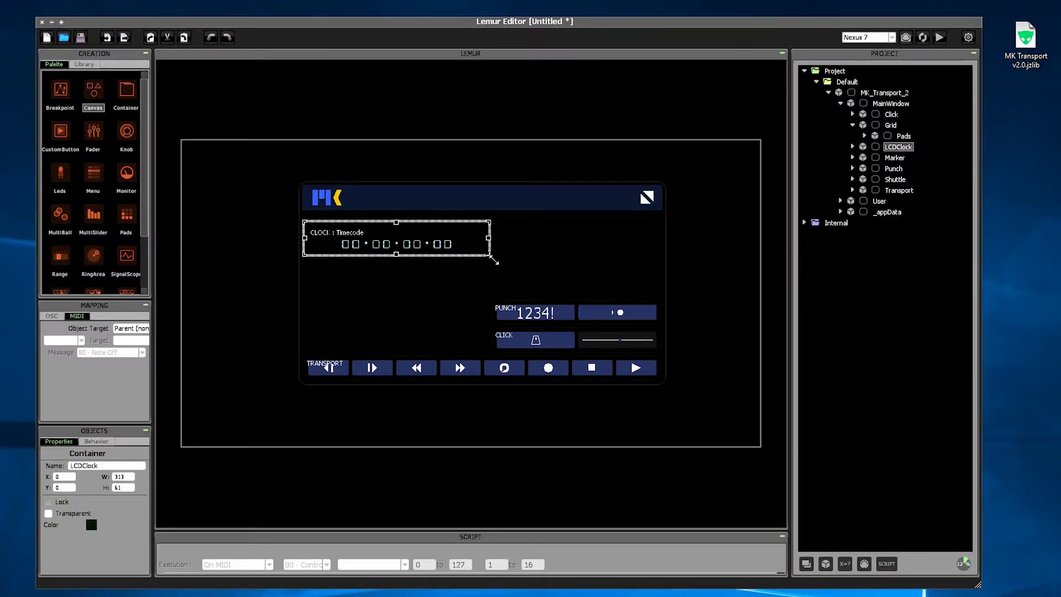
{"action": "left_click_drag", "start_coordinate": [494, 260], "coordinate": [483, 311]}
{"action": "left_click_drag", "start_coordinate": [535, 336], "coordinate": [527, 280]}
{"action": "left_click_drag", "start_coordinate": [652, 298], "coordinate": [660, 307]}
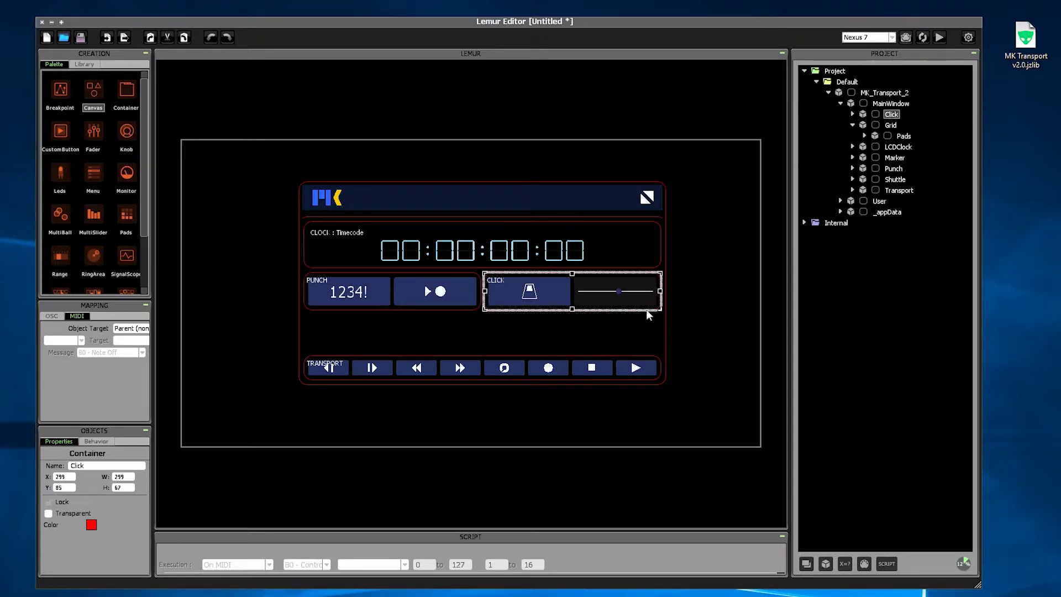
Extend the Transport panel upward to about 598 by 116 to fill the gap, and leave edit mode
{"action": "left_click", "coordinate": [493, 362]}
{"action": "left_click_drag", "start_coordinate": [482, 357], "coordinate": [484, 313]}
{"action": "key", "text": "e"}
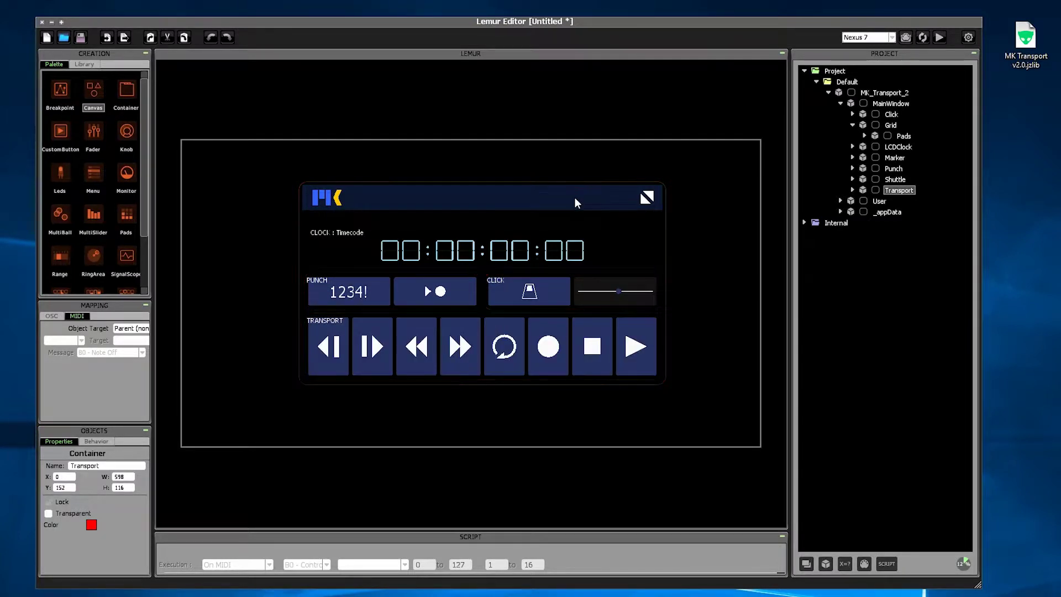
Move the main window to the upper-left corner of the device area and enlarge it to fill the whole screen
{"action": "left_click_drag", "start_coordinate": [575, 197], "coordinate": [459, 158]}
{"action": "left_click", "coordinate": [538, 160]}
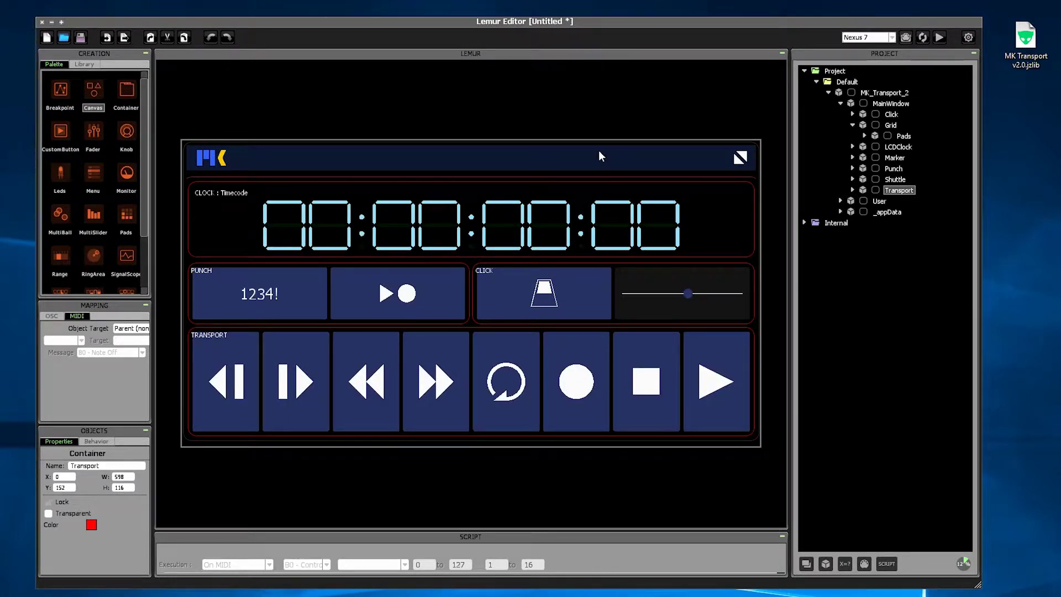
{"action": "key", "text": "e"}
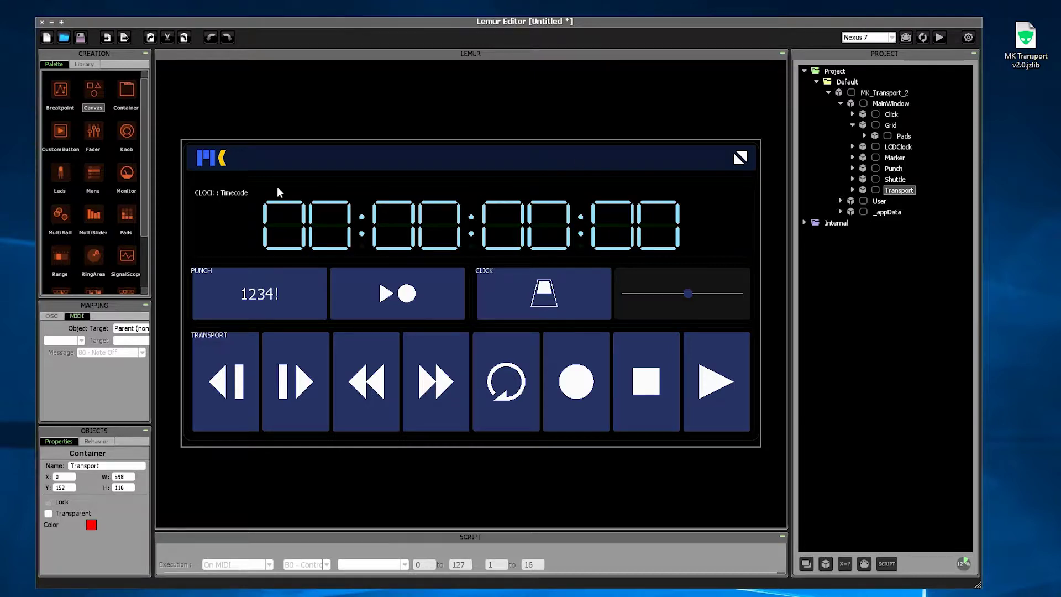
Save the current layout as a preset named Tracking
{"action": "left_click", "coordinate": [218, 158]}
{"action": "left_click", "coordinate": [582, 232]}
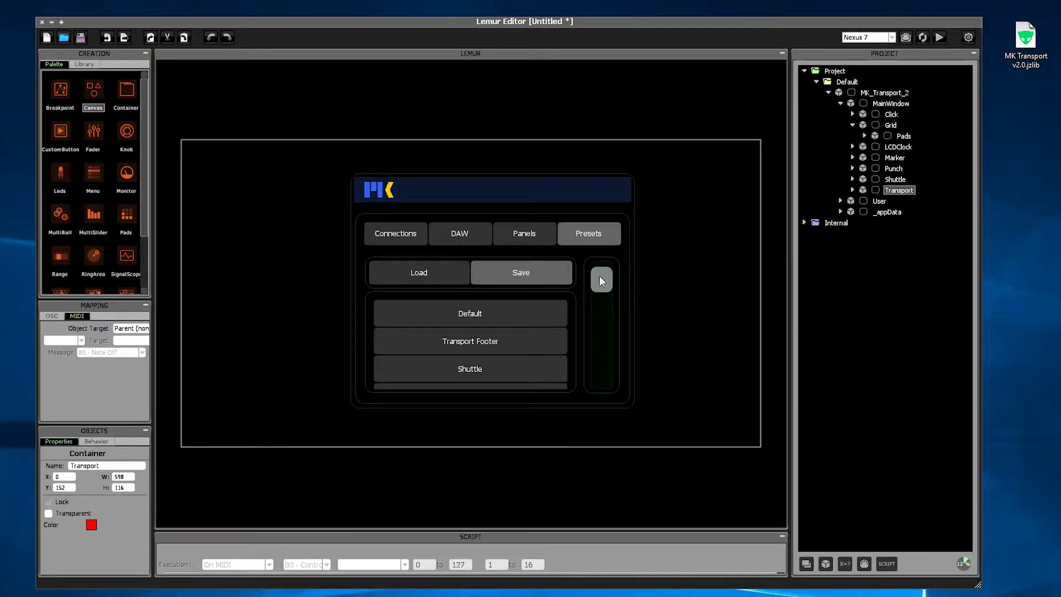
{"action": "left_click_drag", "start_coordinate": [601, 281], "coordinate": [601, 300]}
{"action": "left_click", "coordinate": [528, 348]}
{"action": "left_click", "coordinate": [399, 372]}
{"action": "left_click", "coordinate": [465, 278]}
{"action": "left_click", "coordinate": [396, 343]}
{"action": "left_click", "coordinate": [444, 277]}
{"action": "left_click", "coordinate": [391, 309]}
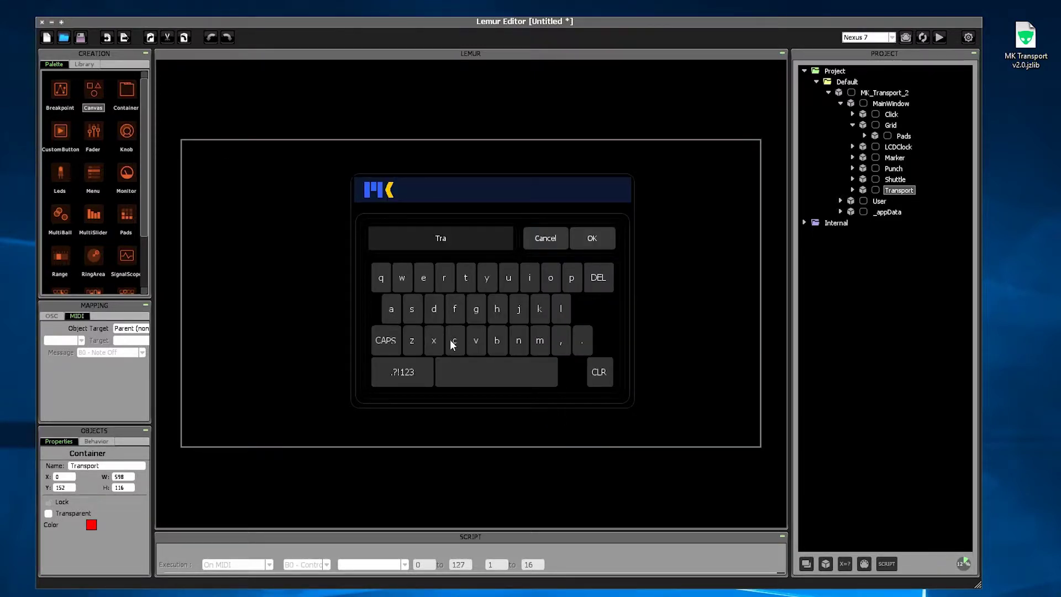
{"action": "type", "text": "cking"}
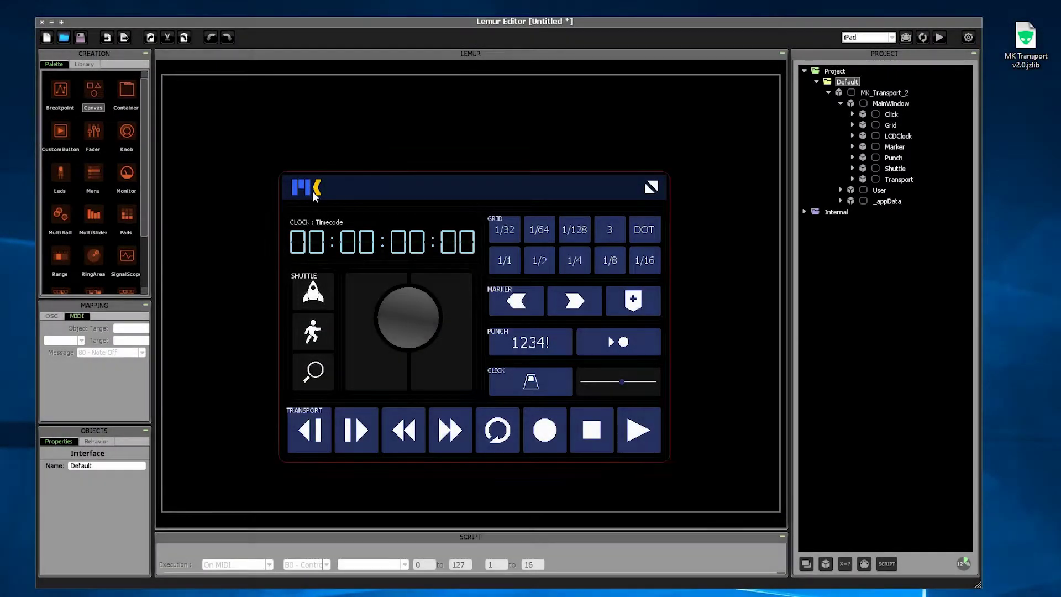
Load the Transport Footer, Shuttle and Sidebar presets one after another
{"action": "left_click", "coordinate": [313, 191]}
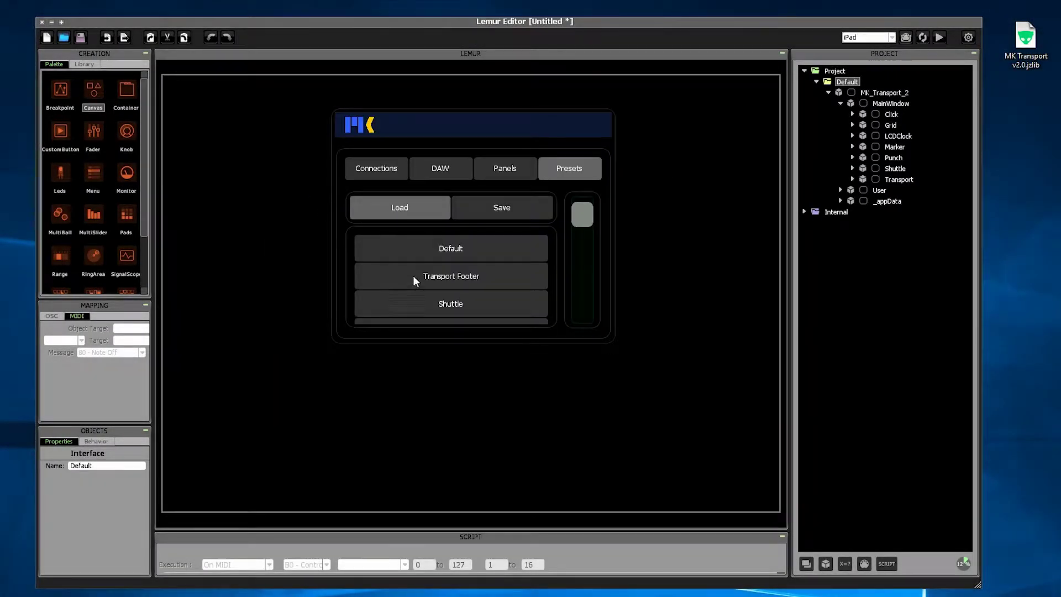
{"action": "left_click", "coordinate": [415, 276]}
{"action": "left_click", "coordinate": [416, 304]}
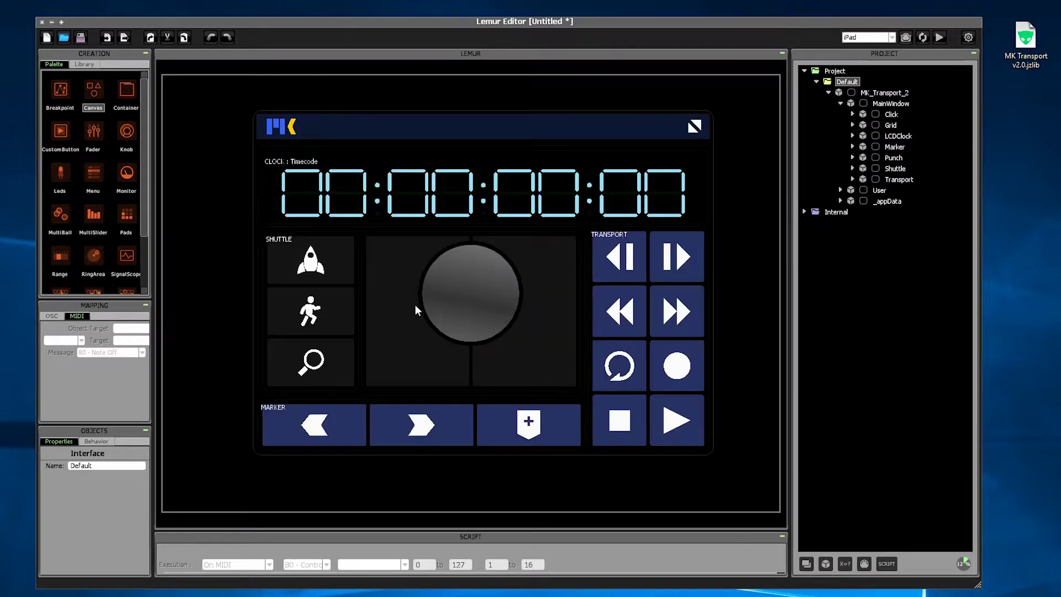
{"action": "left_click", "coordinate": [284, 130]}
{"action": "scroll", "coordinate": [579, 220], "scroll_direction": "down", "scroll_amount": 1}
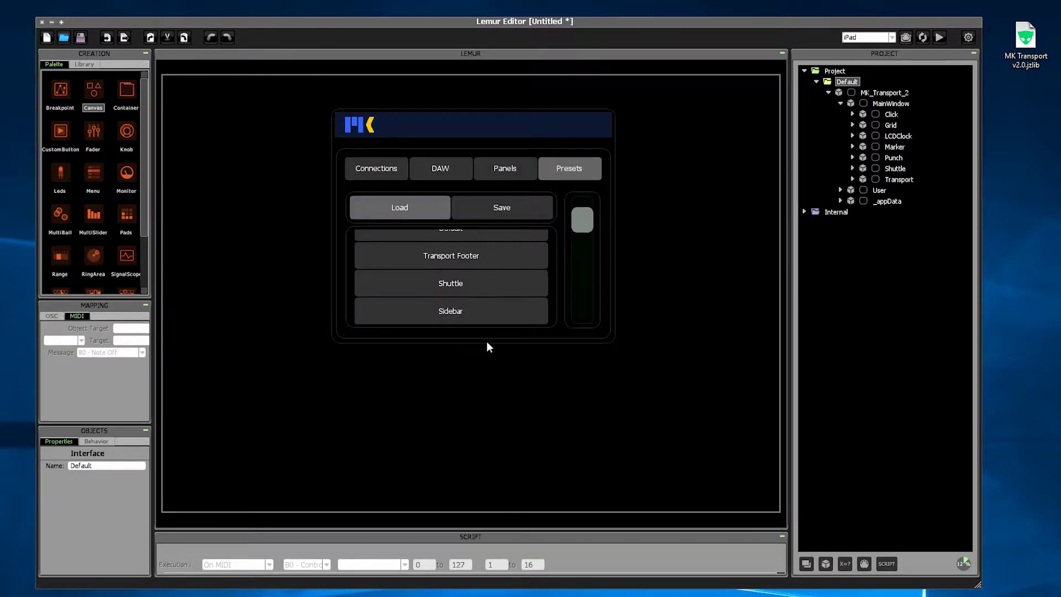
{"action": "left_click", "coordinate": [486, 311]}
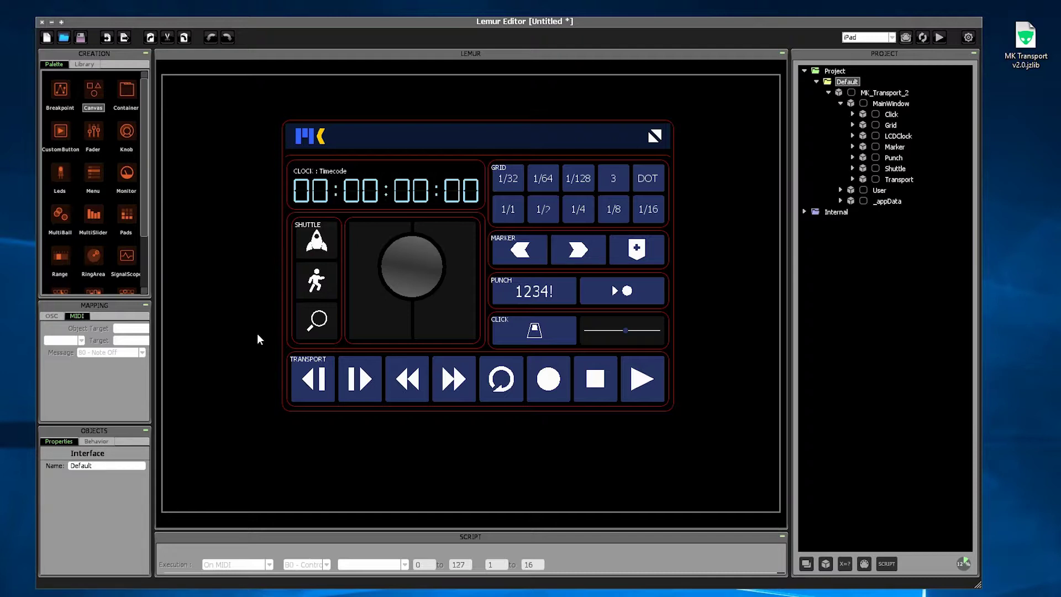
Narrow the Transport panel from its left edge to about 632 wide and reposition the main window
{"action": "left_click", "coordinate": [294, 379]}
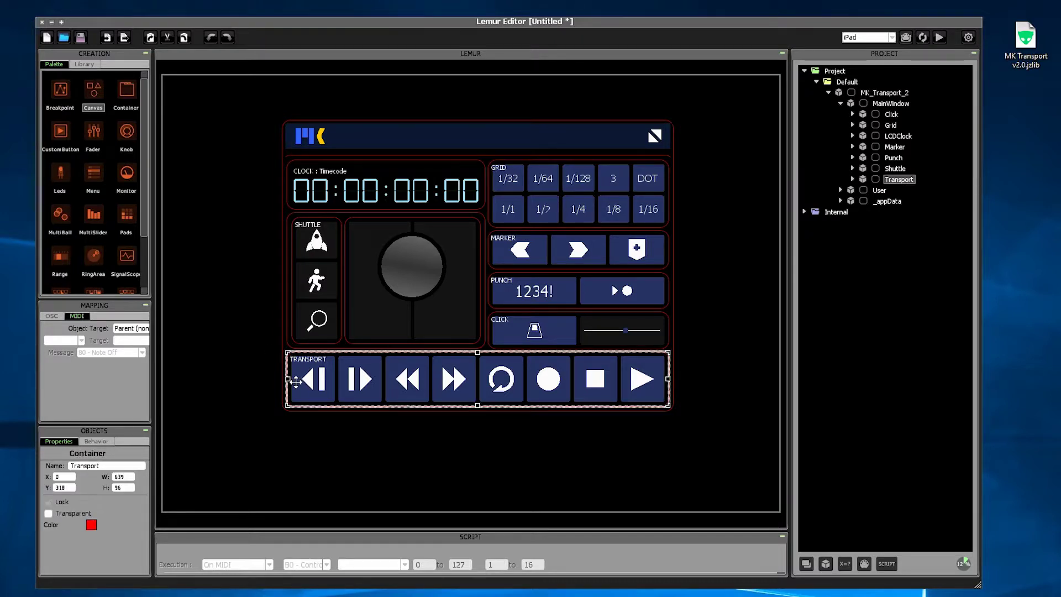
{"action": "mouse_move", "coordinate": [296, 381]}
{"action": "left_mouse_down"}
{"action": "mouse_move", "coordinate": [403, 375]}
{"action": "mouse_move", "coordinate": [452, 386]}
{"action": "mouse_move", "coordinate": [297, 382]}
{"action": "left_mouse_up"}
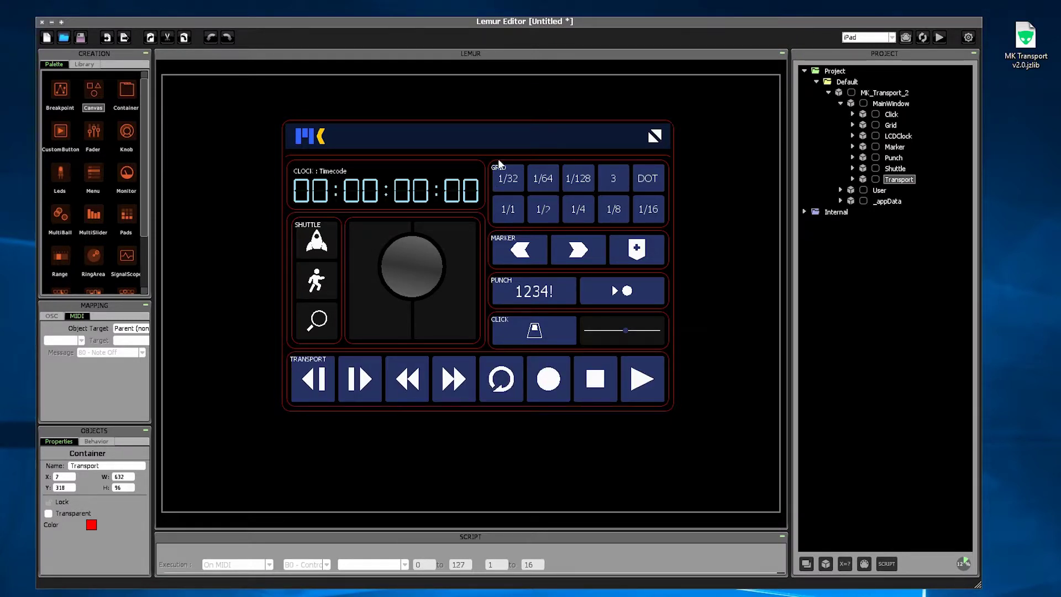
{"action": "left_click_drag", "start_coordinate": [505, 141], "coordinate": [488, 154]}
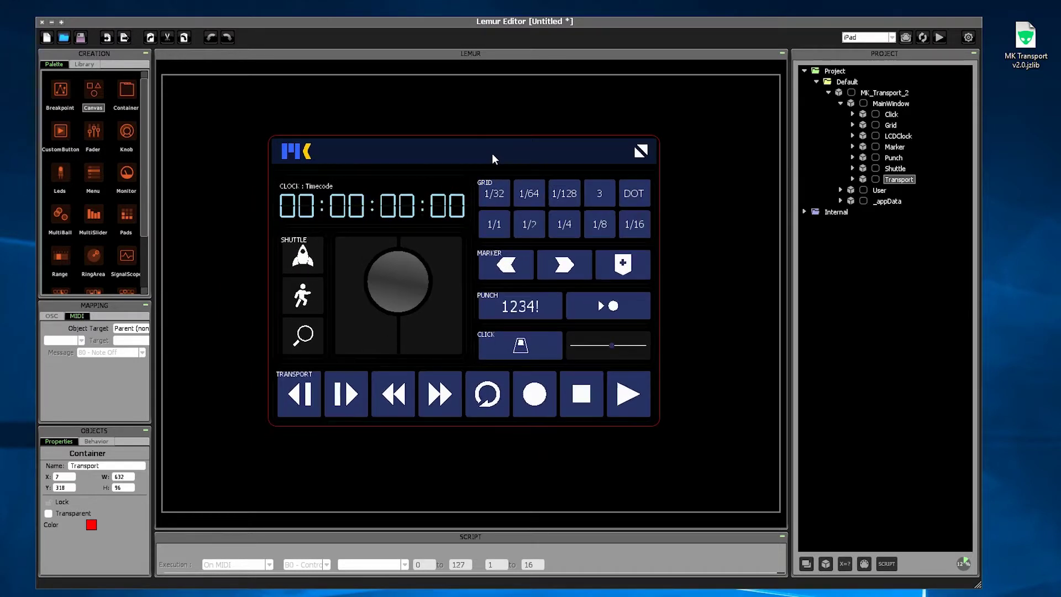
{"action": "left_click", "coordinate": [633, 150]}
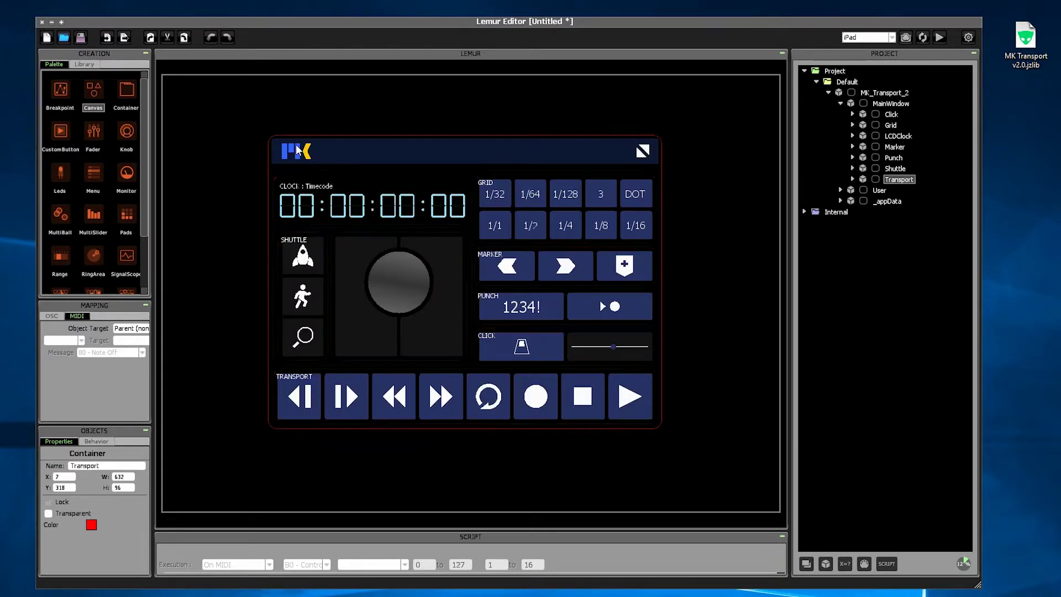
Look through the template's Panels, DAW and Connections settings and return to the main window
{"action": "left_click", "coordinate": [636, 149]}
{"action": "left_click", "coordinate": [500, 171]}
{"action": "left_click", "coordinate": [460, 173]}
{"action": "left_click", "coordinate": [376, 171]}
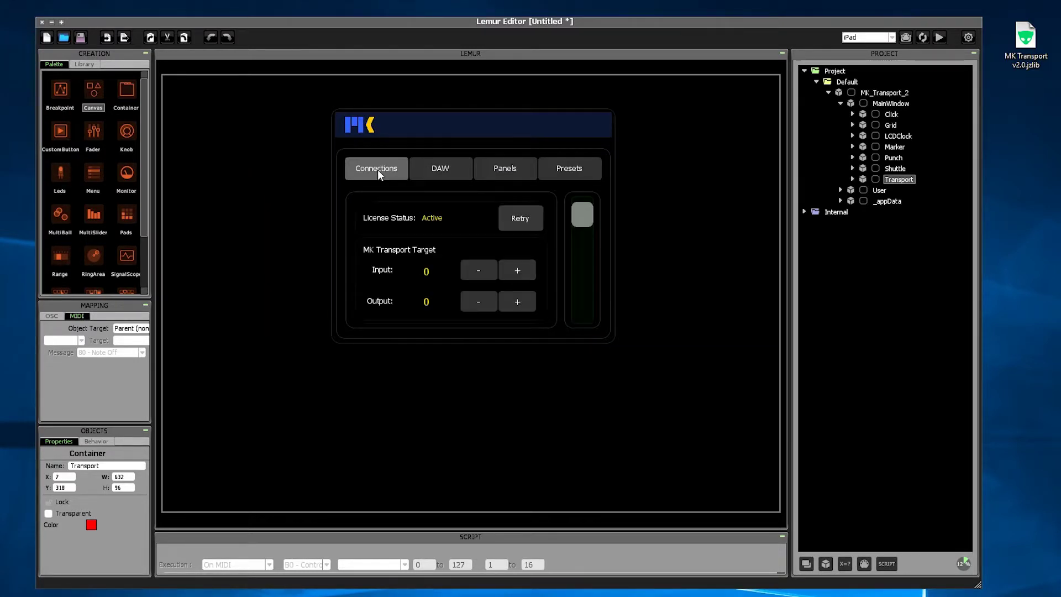
{"action": "left_click", "coordinate": [363, 125]}
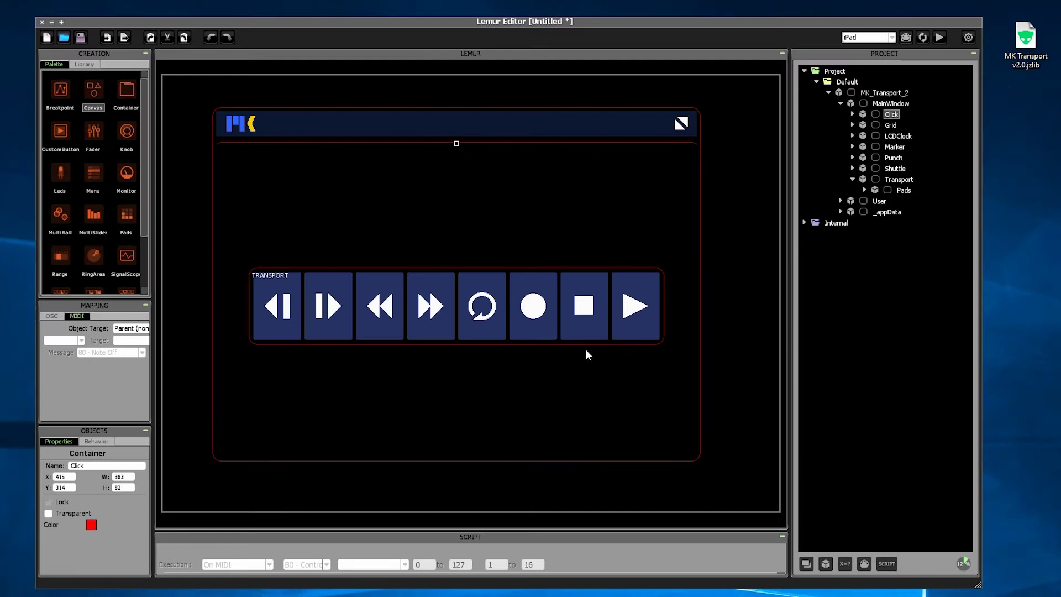
Try shrinking the pads canvas inside the Transport container to about 254 by 57 and undo the change
{"action": "left_click", "coordinate": [586, 350]}
{"action": "left_click_drag", "start_coordinate": [670, 353], "coordinate": [408, 309]}
{"action": "left_click", "coordinate": [647, 349]}
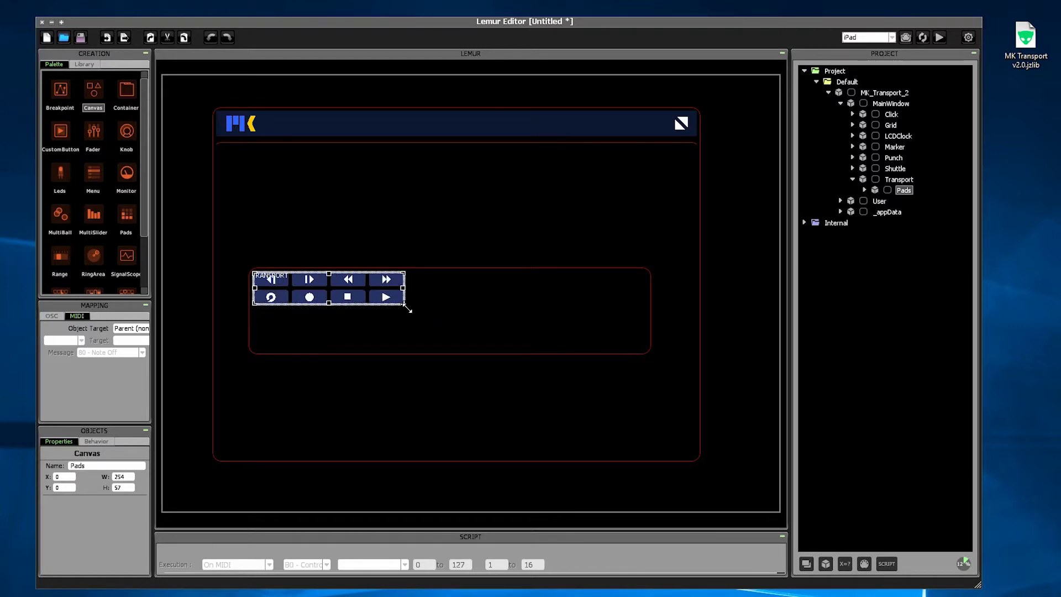
{"action": "key", "text": "ctrl+z"}
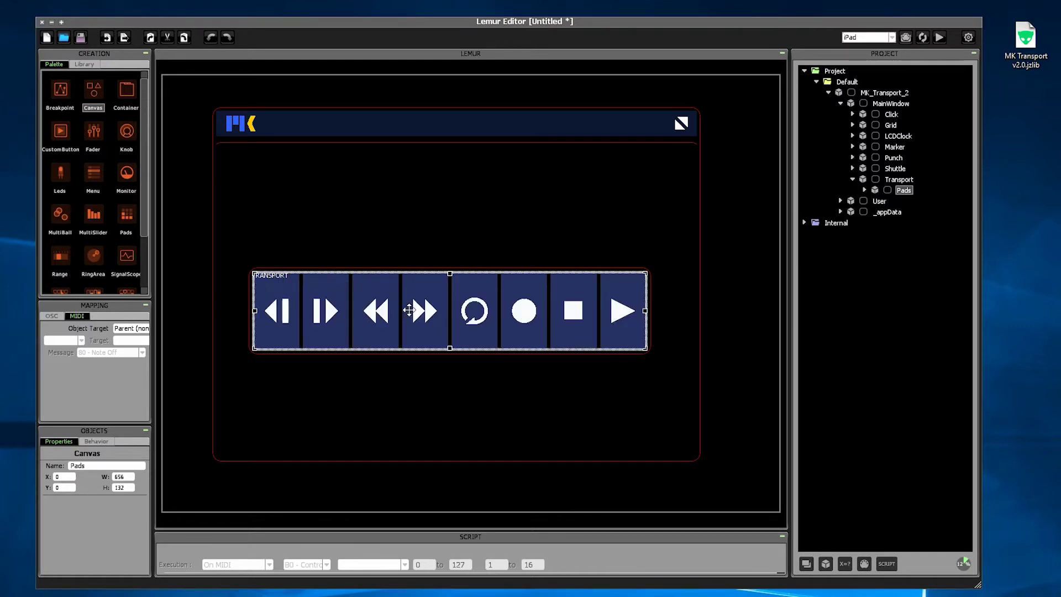
Move the Transport panel to the main window's upper-left corner and reshape it into a two-column block about 223 by 518
{"action": "left_click_drag", "start_coordinate": [408, 310], "coordinate": [376, 154]}
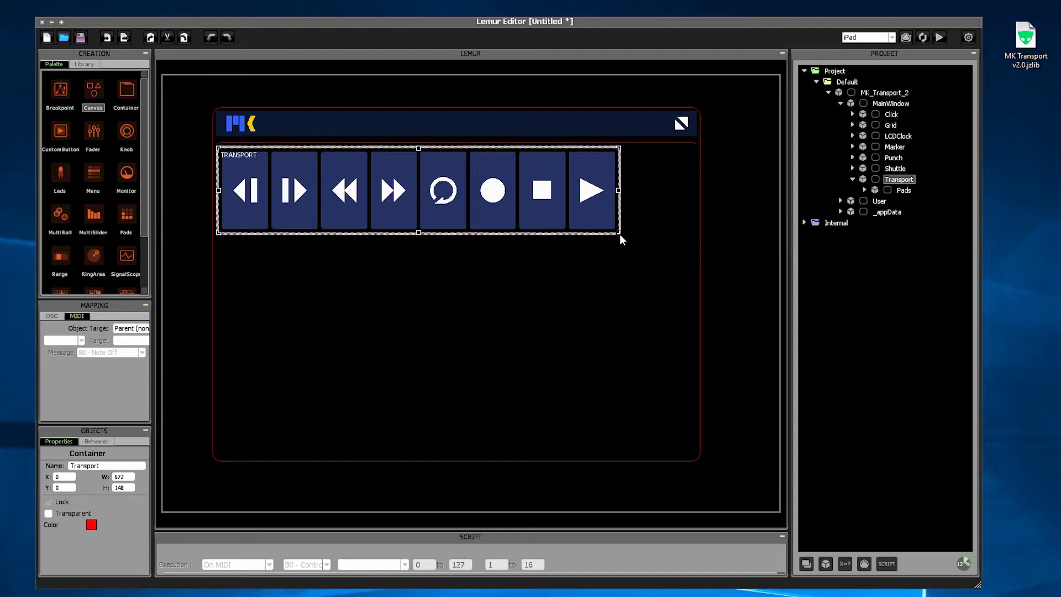
{"action": "left_click_drag", "start_coordinate": [622, 238], "coordinate": [353, 459]}
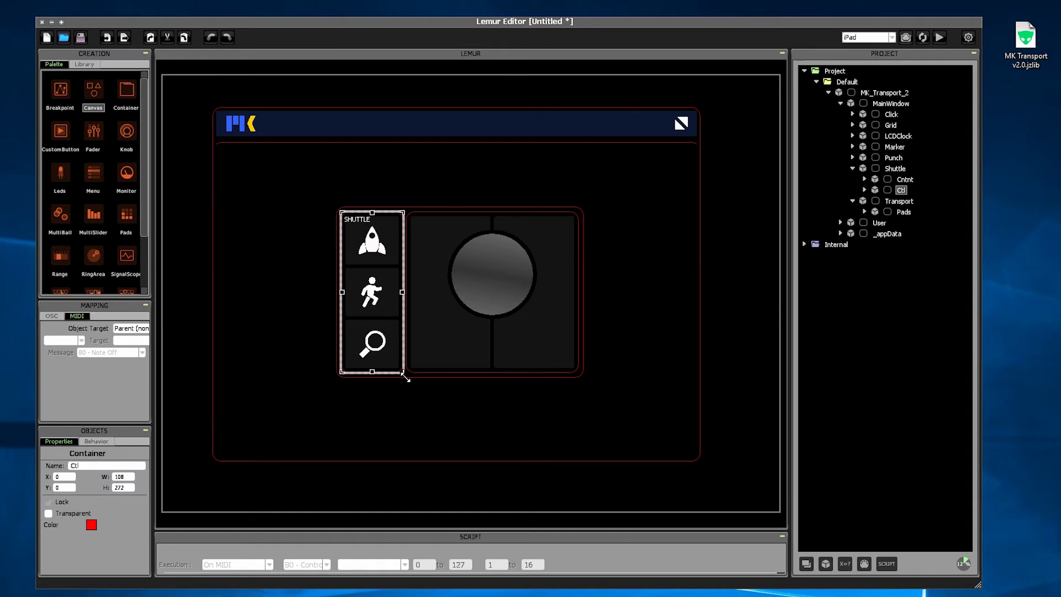
Resize the Shuttle panel and adjust the button strip and wheel area inside it
{"action": "left_click_drag", "start_coordinate": [406, 376], "coordinate": [587, 259]}
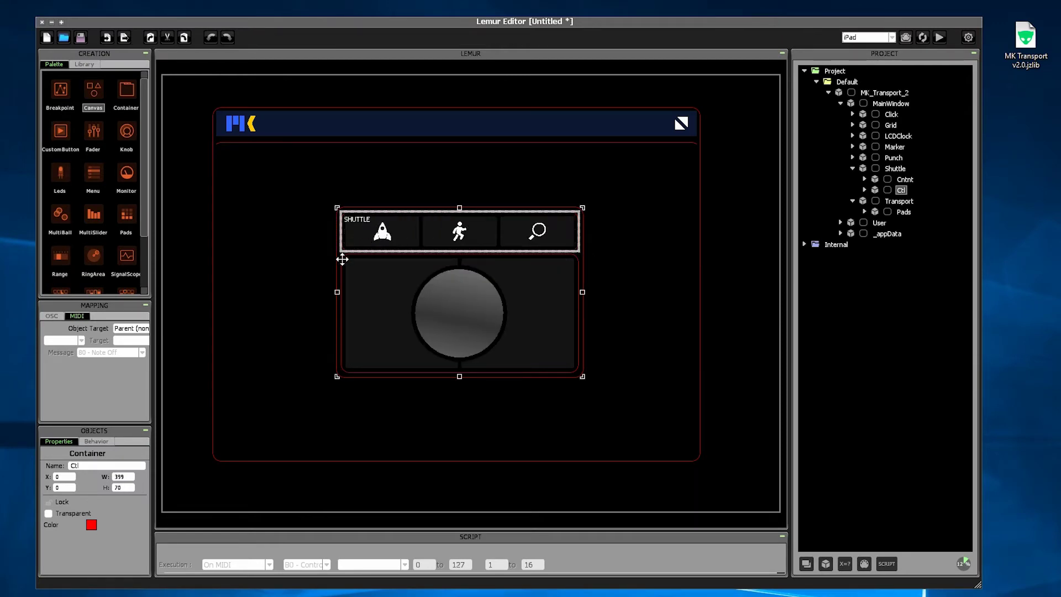
{"action": "left_click_drag", "start_coordinate": [348, 255], "coordinate": [549, 370]}
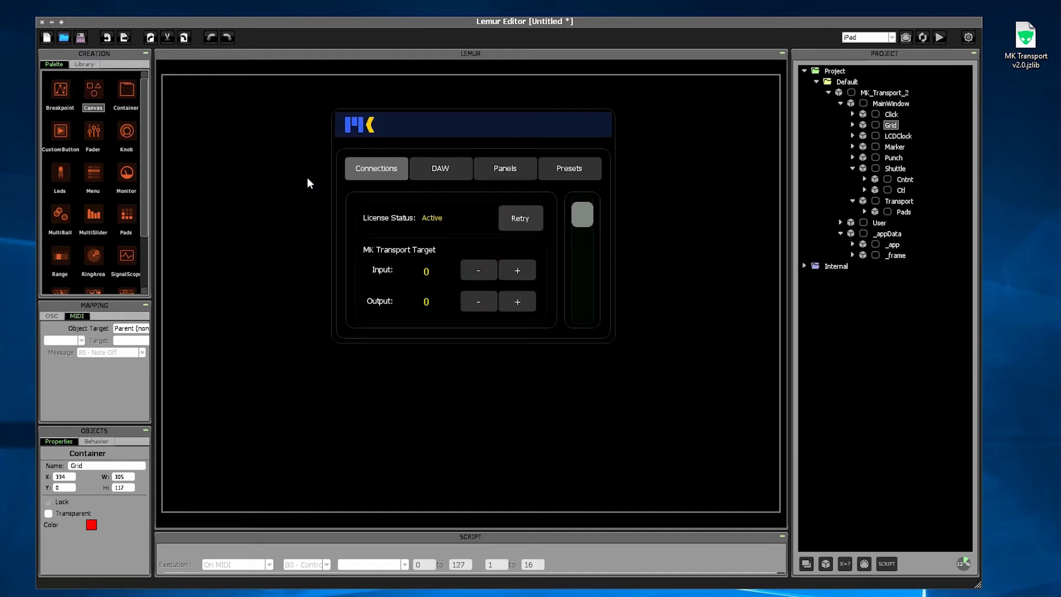
Open the panel visibility settings of the template
{"action": "left_click", "coordinate": [496, 176]}
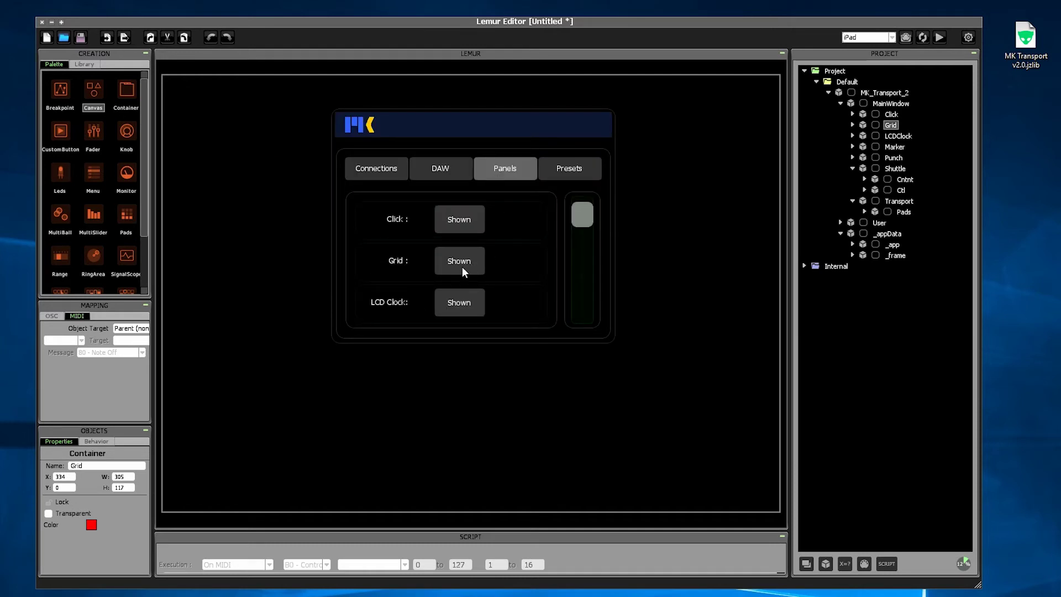